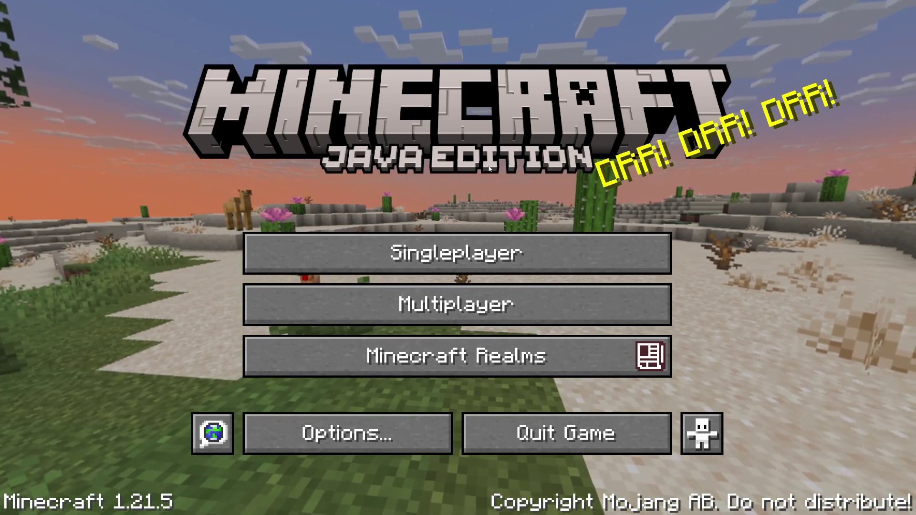
# Quit Minecraft from the title screen to return to the desktop
pyautogui.click(566, 433)
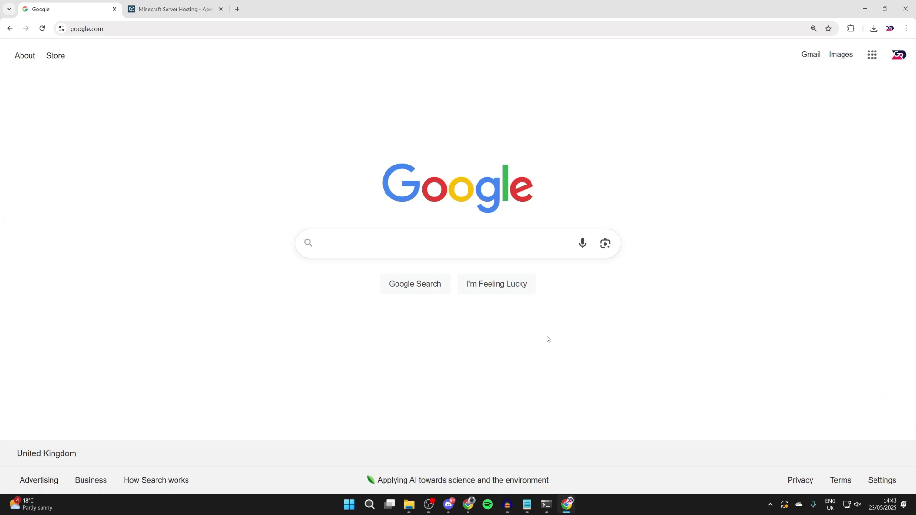
# Search Google for 'optifine', open optifine.net and show all OptiFine versions
pyautogui.write('optifine')
pyautogui.press('Return')
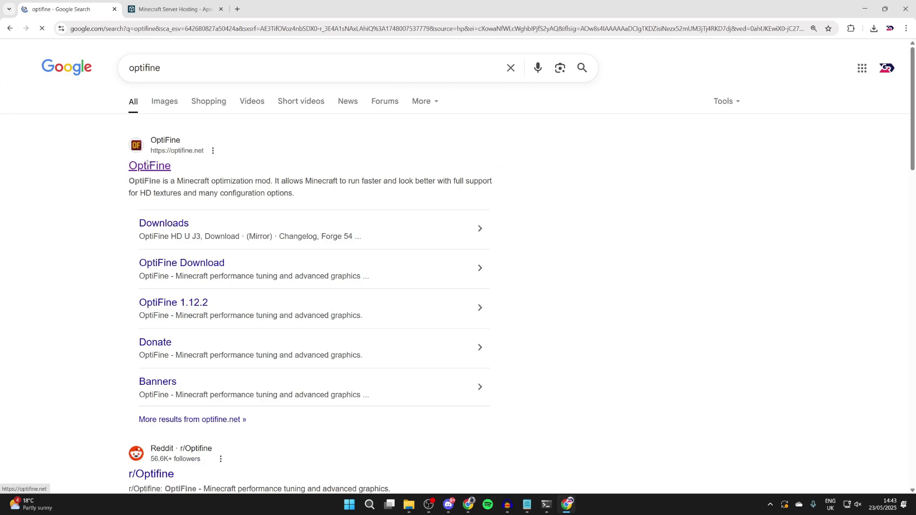
pyautogui.click(419, 64)
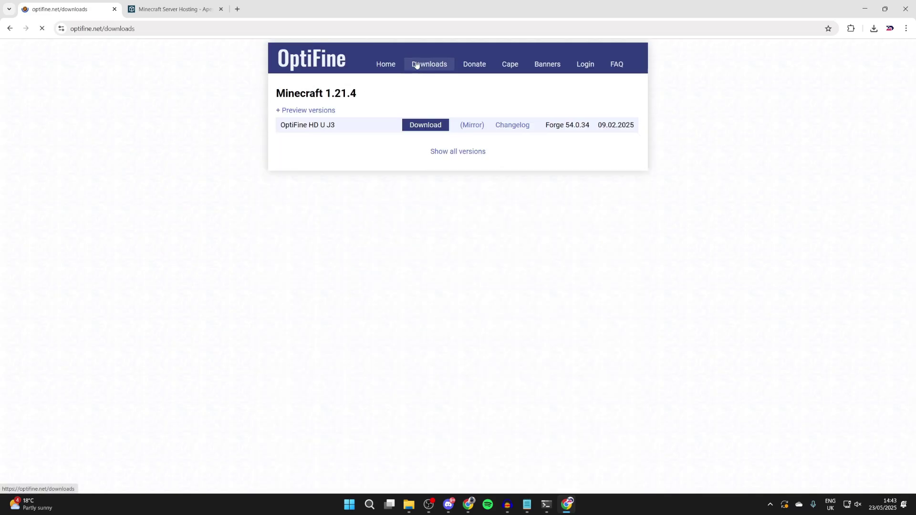
pyautogui.click(444, 151)
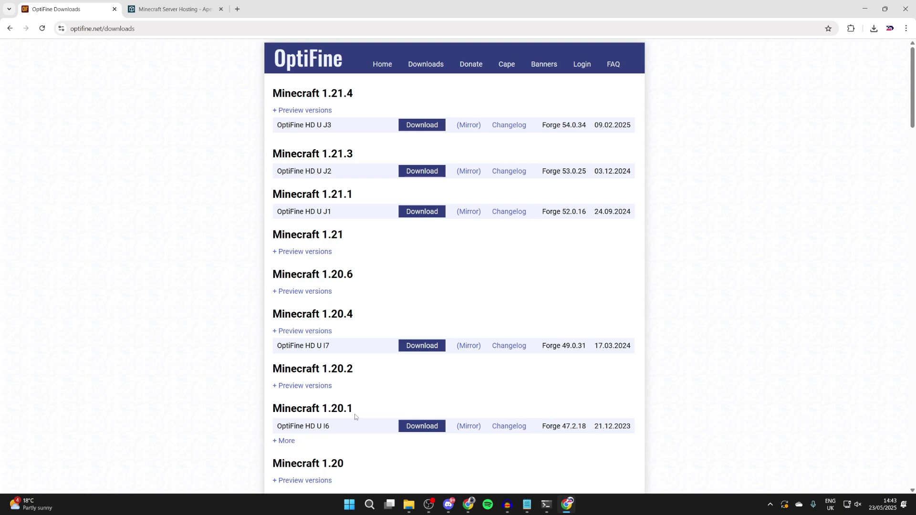
# Highlight the Minecraft 1.20.1 heading and the Forge 47.2.18 requirement on the downloads list
pyautogui.moveTo(274, 409); pyautogui.dragTo(357, 409)
pyautogui.click(325, 409)
pyautogui.moveTo(540, 428); pyautogui.dragTo(588, 428)
# Download OptiFine 1.21.4 HD U J3 past the ad page, then go back to the versions list
pyautogui.click(562, 427)
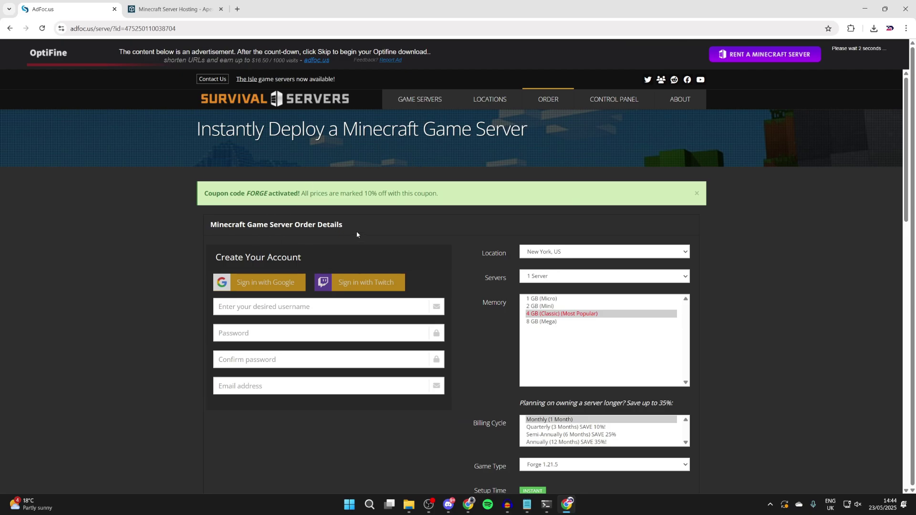
pyautogui.click(857, 56)
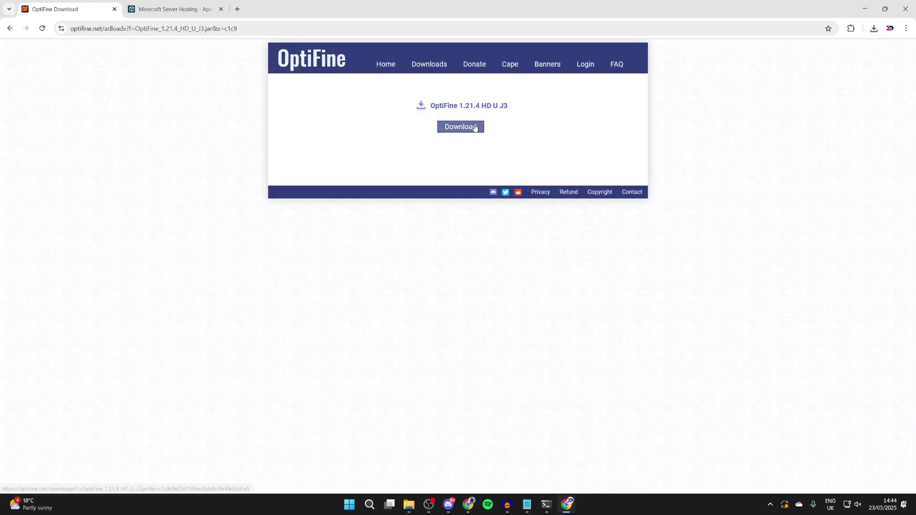
pyautogui.click(477, 127)
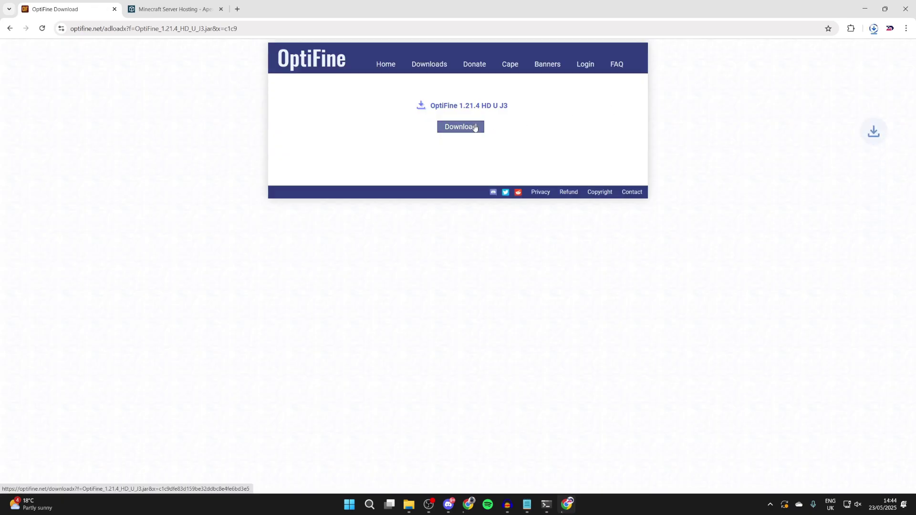
pyautogui.click(9, 29)
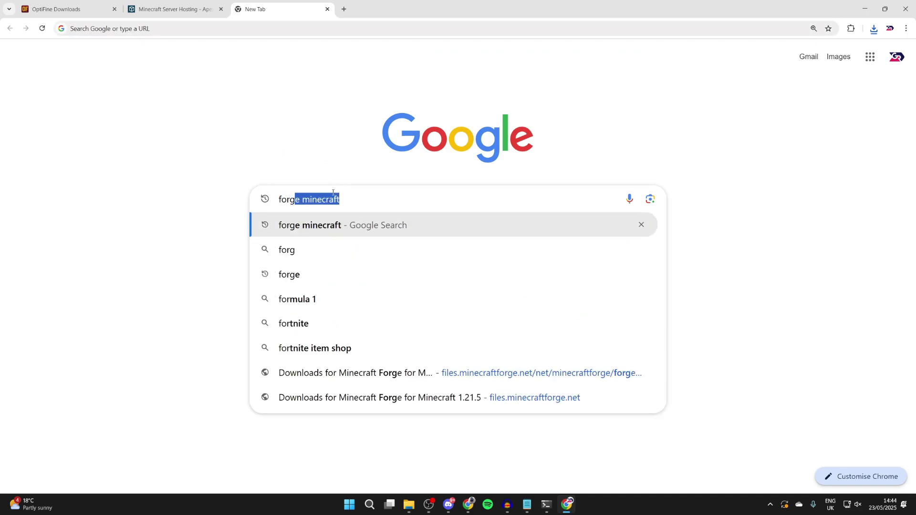
# Open files.minecraftforge.net for 1.21.4 and confirm OptiFine requires Forge 54.0.34
pyautogui.press('Return')
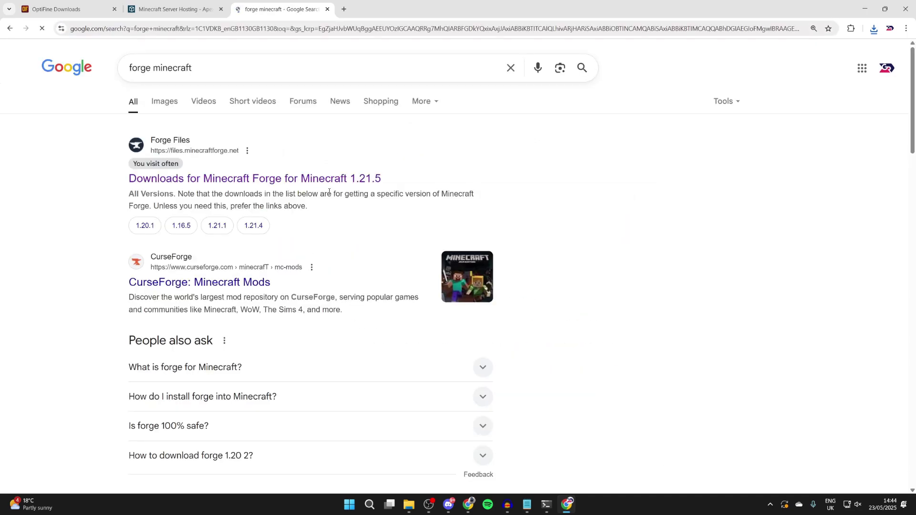
pyautogui.click(256, 179)
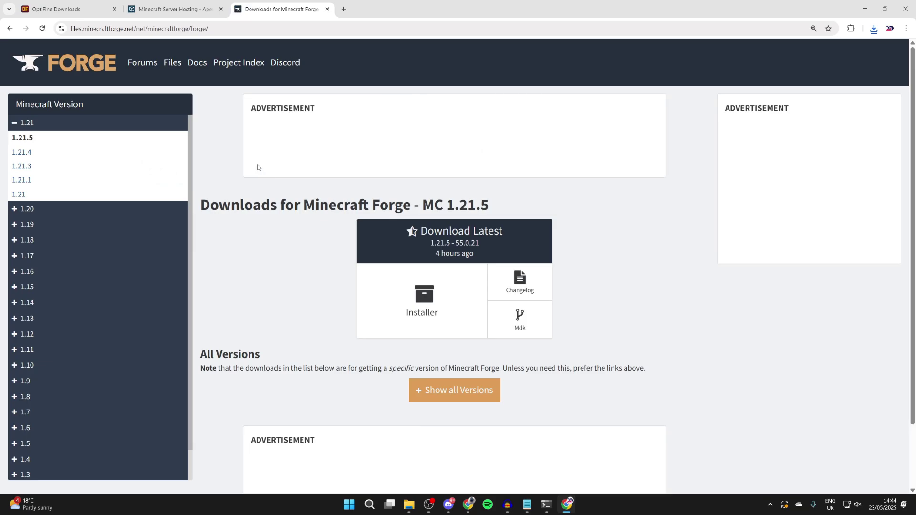
pyautogui.click(26, 153)
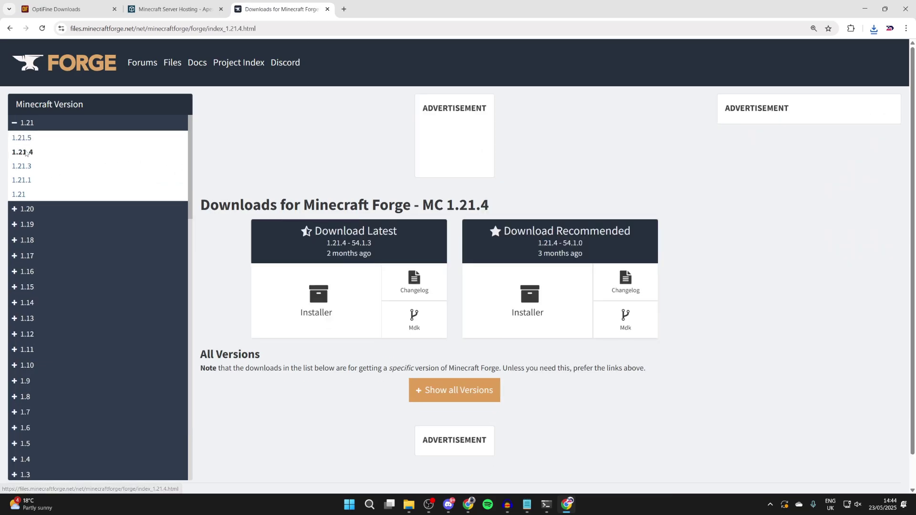
pyautogui.click(90, 4)
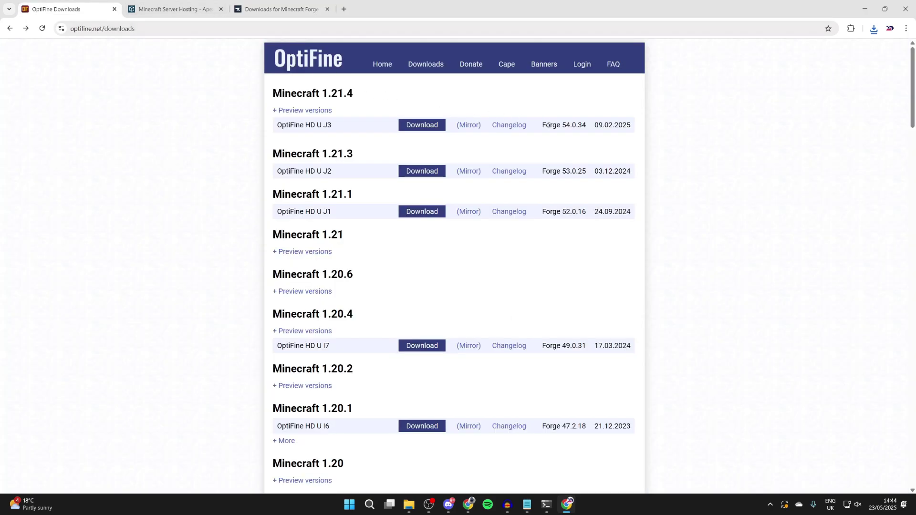
pyautogui.moveTo(563, 122); pyautogui.dragTo(587, 123)
# Show all Forge 1.21.4 builds and pick the 54.0.34 installer
pyautogui.click(282, 9)
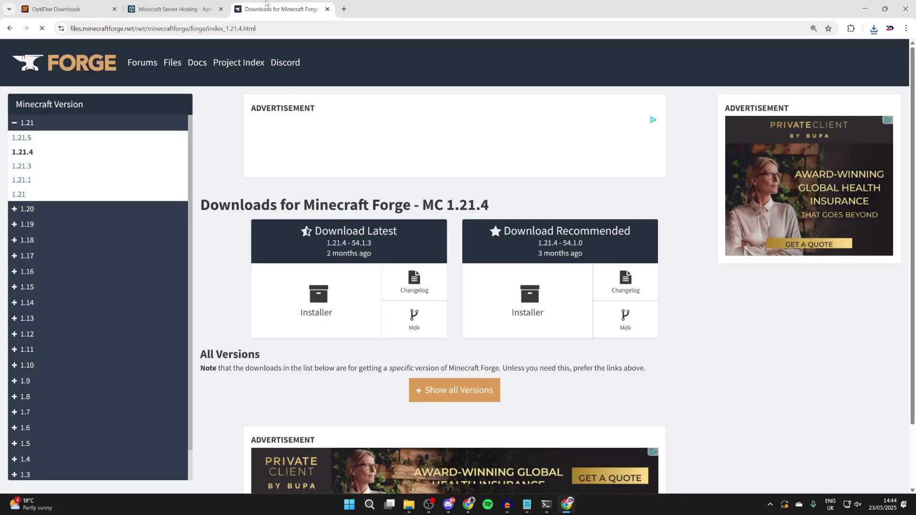
pyautogui.scroll(-1, 416, 239)
pyautogui.click(454, 346)
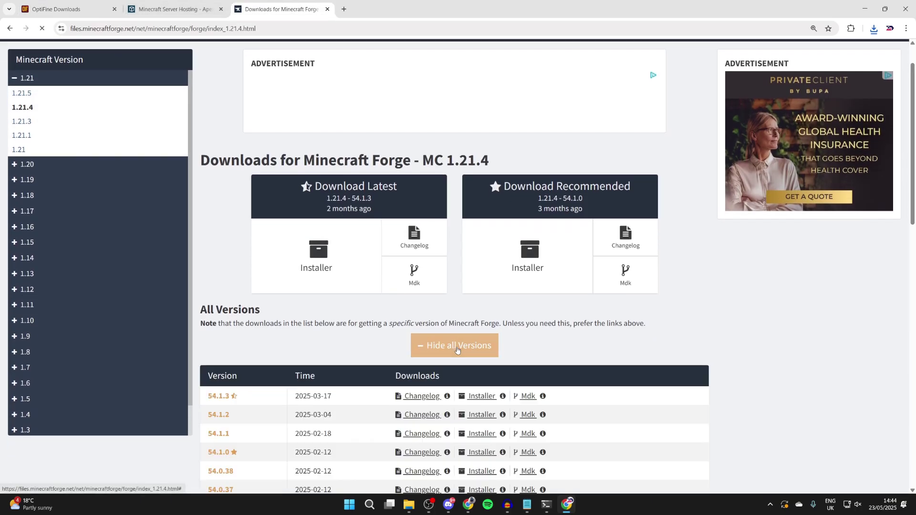
pyautogui.scroll(-3, 457, 350)
pyautogui.scroll(-3, 457, 349)
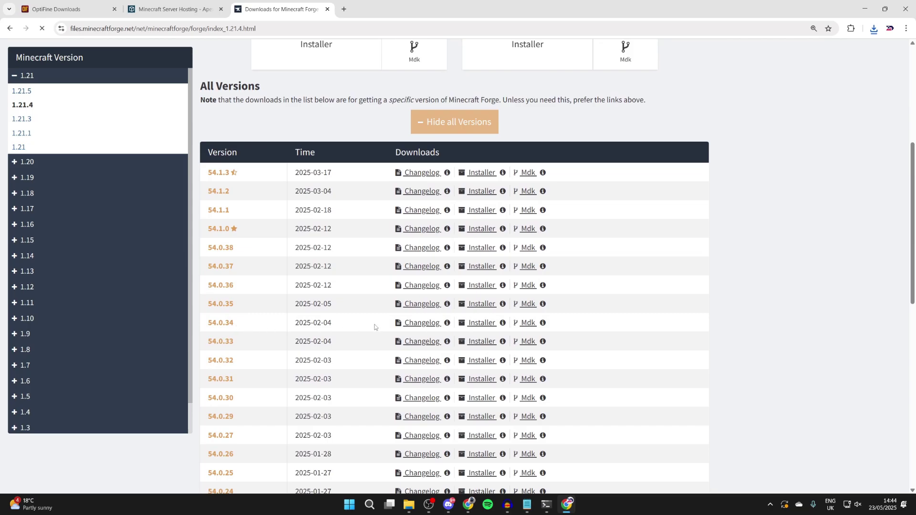
pyautogui.click(482, 324)
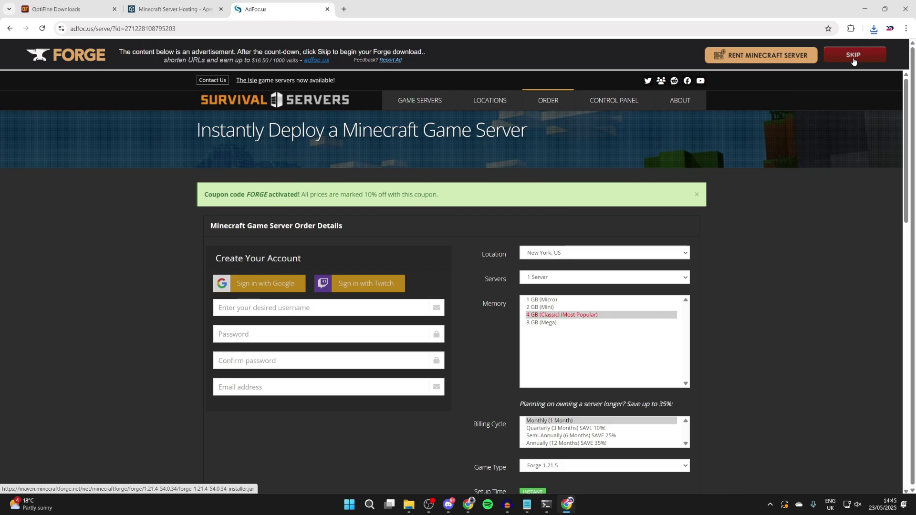
# Skip the ad to download the forge-1.21.4-54.0.34 installer, then switch to the server hosting tab
pyautogui.click(853, 60)
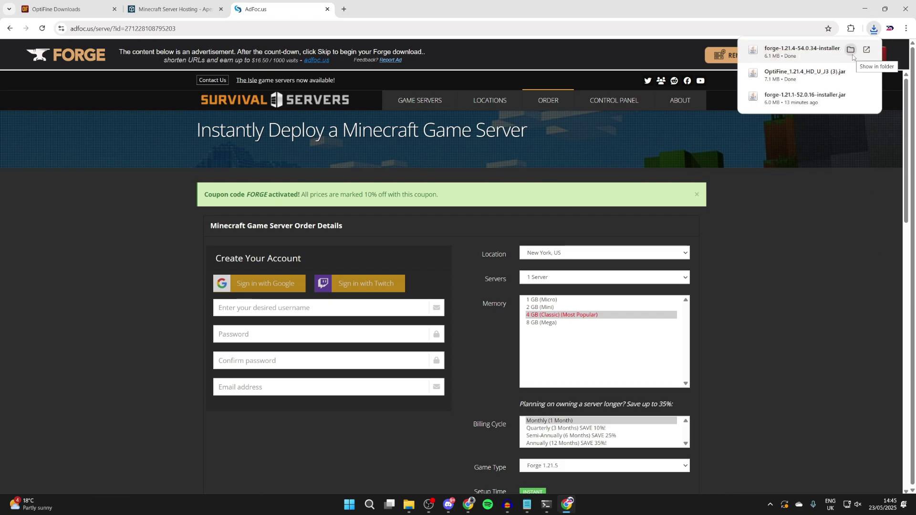
pyautogui.click(194, 3)
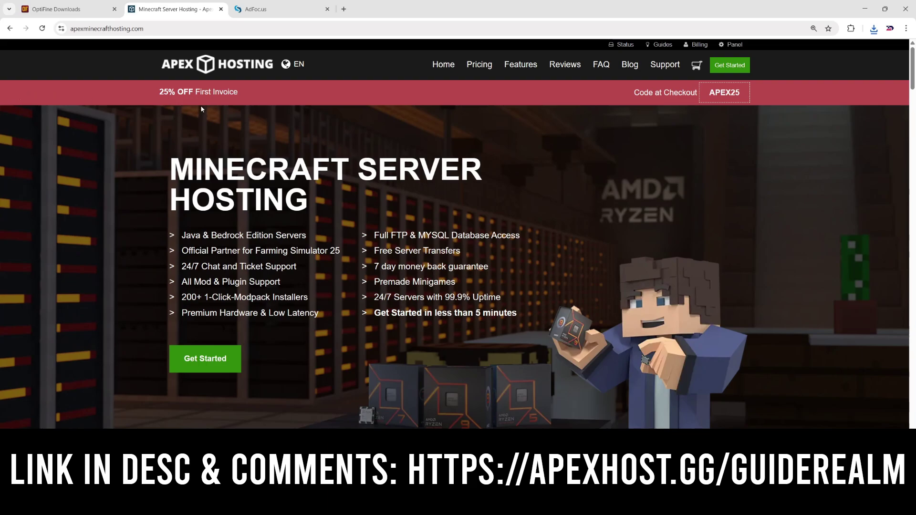
pyautogui.scroll(-10, 241, 118)
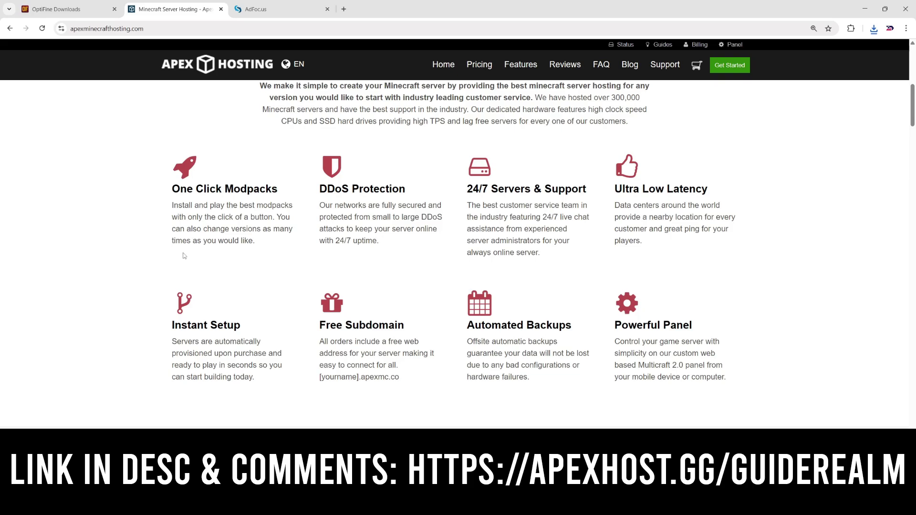
pyautogui.scroll(8, 253, 131)
pyautogui.scroll(1, 173, 296)
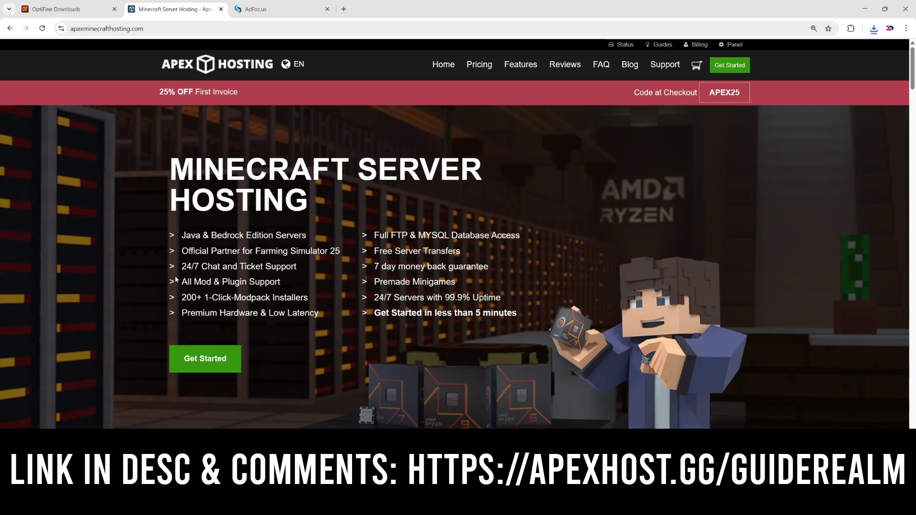
# Refresh the Downloads folder and run the Forge 1.21.4-54.0.34 installer
pyautogui.moveTo(409, 505)
pyautogui.click(377, 453)
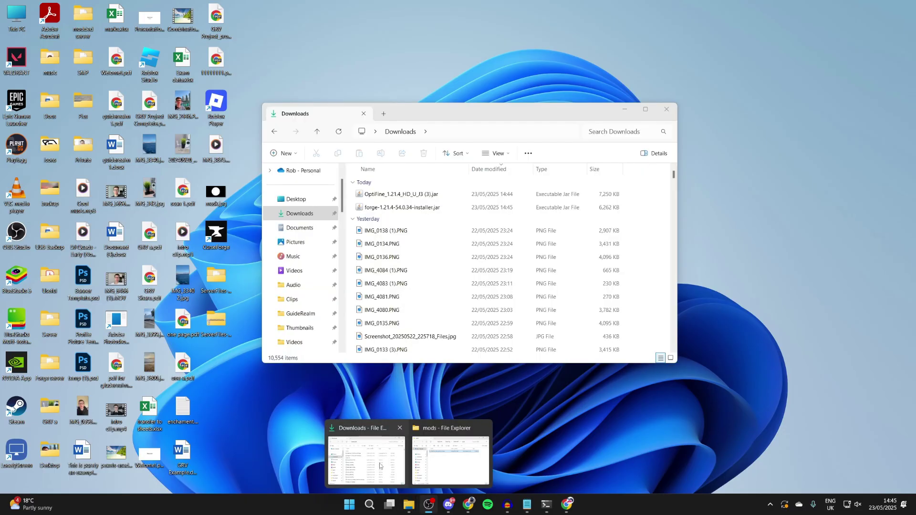
pyautogui.click(296, 214)
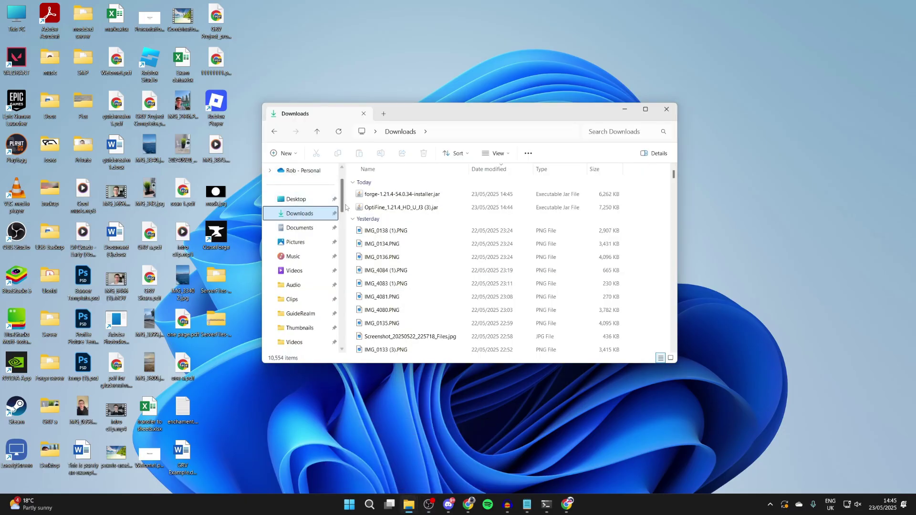
pyautogui.doubleClick(382, 196)
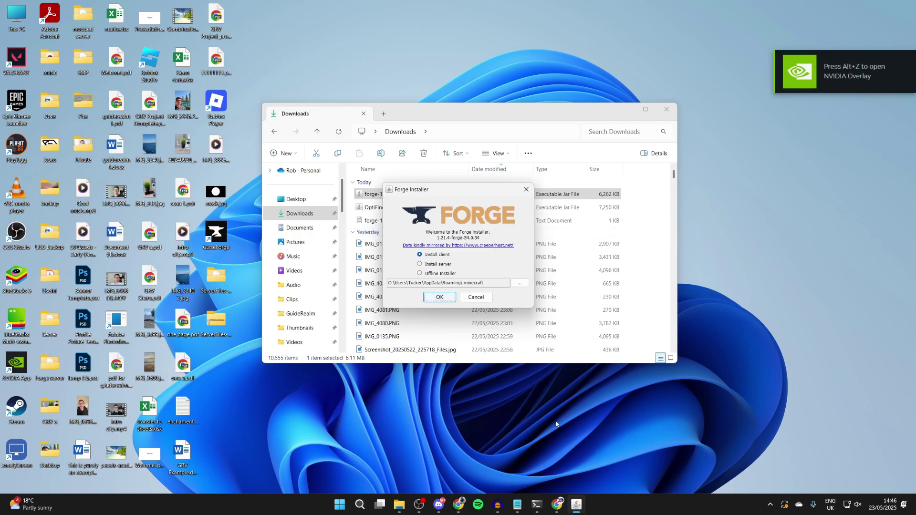
# Load the java.com website in the browser
pyautogui.click(557, 504)
pyautogui.click(419, 30)
pyautogui.write('java.com/en/')
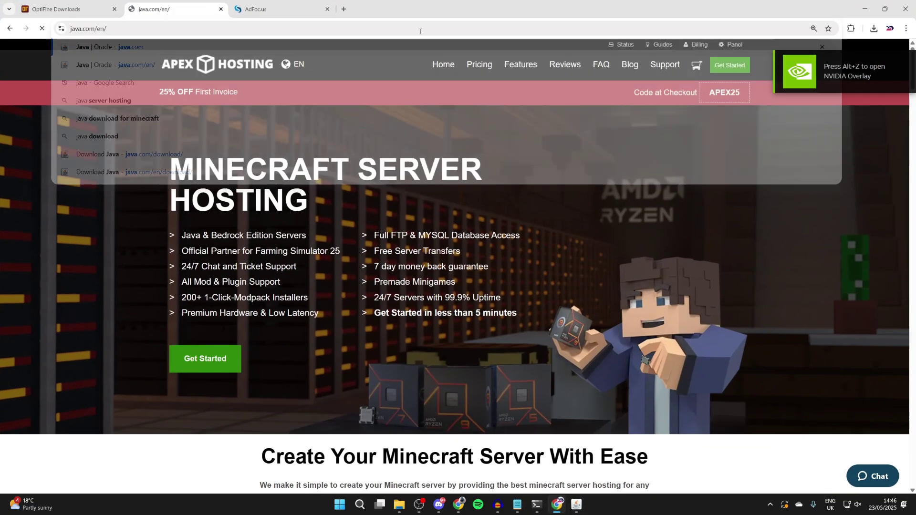
pyautogui.press('Return')
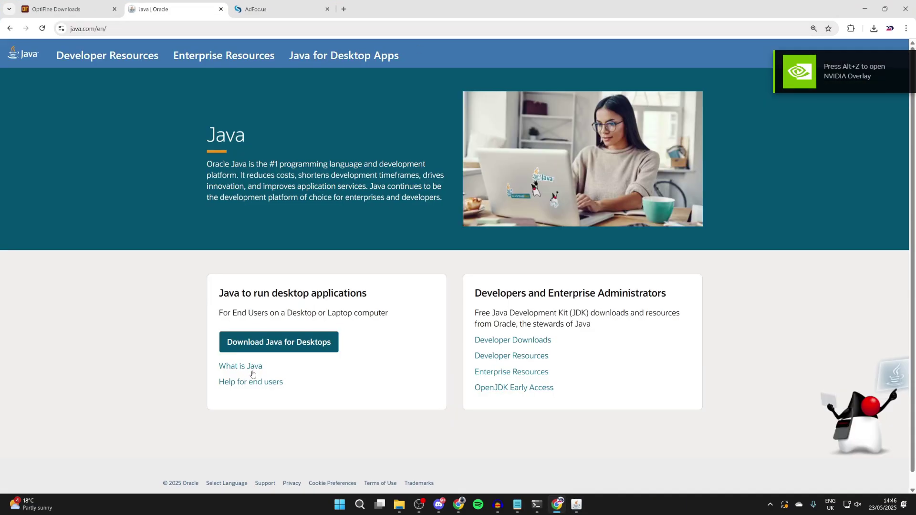
# Install the Forge 1.21.4-54.0.34 client by opening the installer jar with Java
pyautogui.click(865, 6)
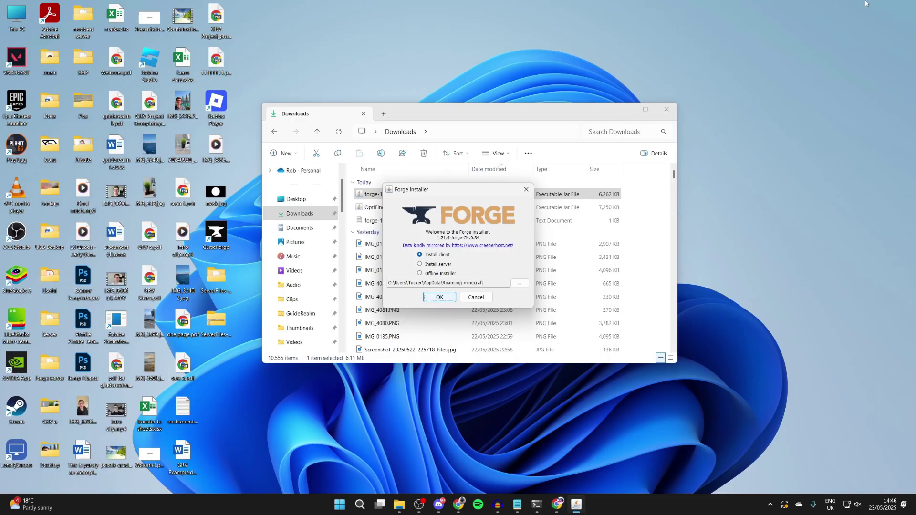
pyautogui.click(526, 190)
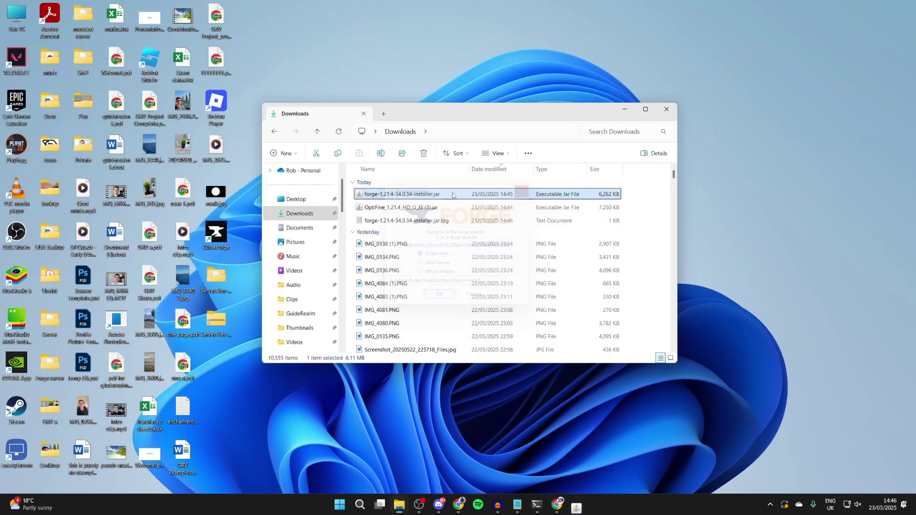
pyautogui.rightClick(391, 196)
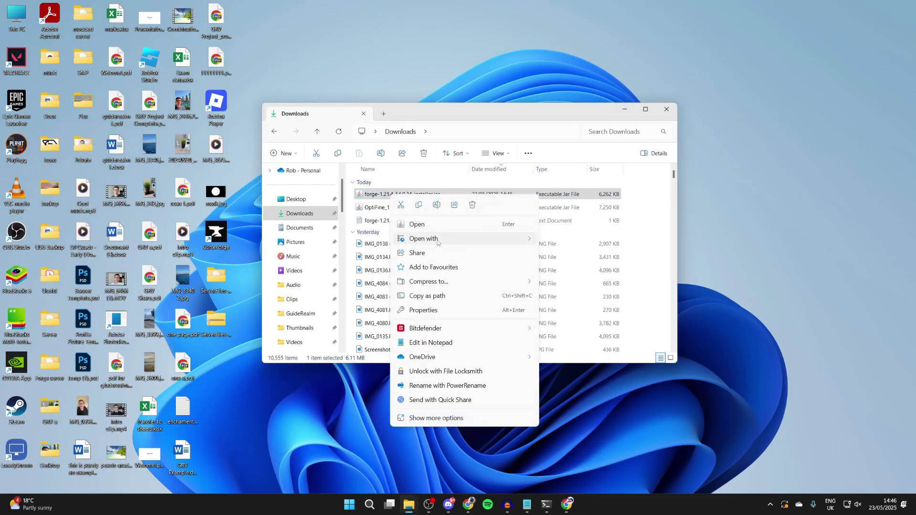
pyautogui.moveTo(438, 242)
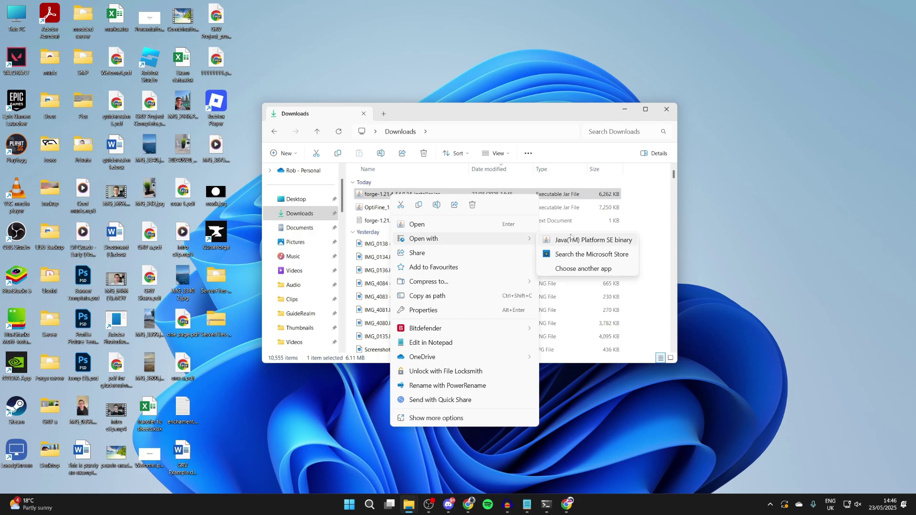
pyautogui.click(573, 242)
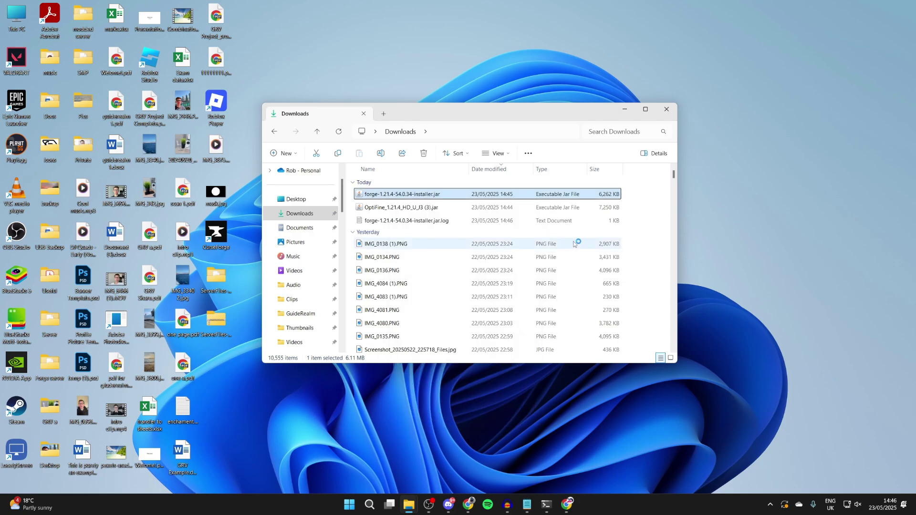
pyautogui.click(444, 297)
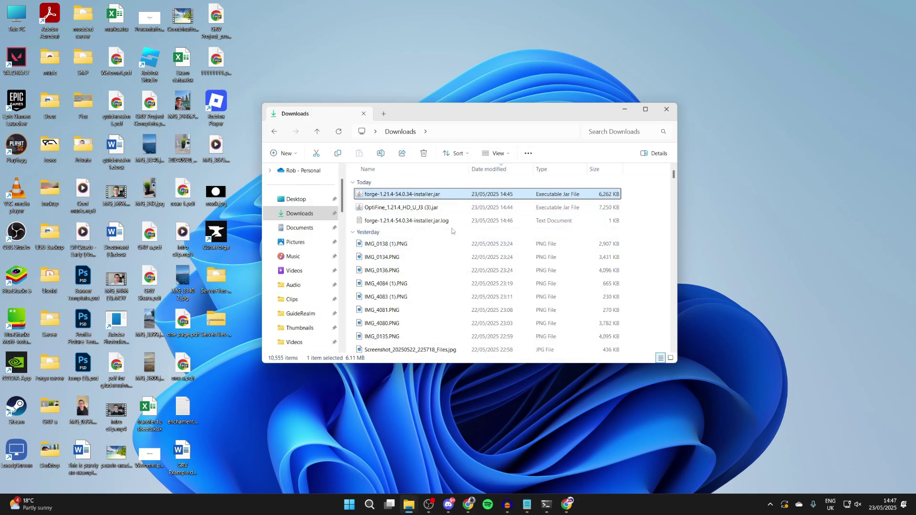
pyautogui.click(369, 510)
# Launch Minecraft Launcher and open the forge 1.21.4 installation's .minecraft folder
pyautogui.write('min')
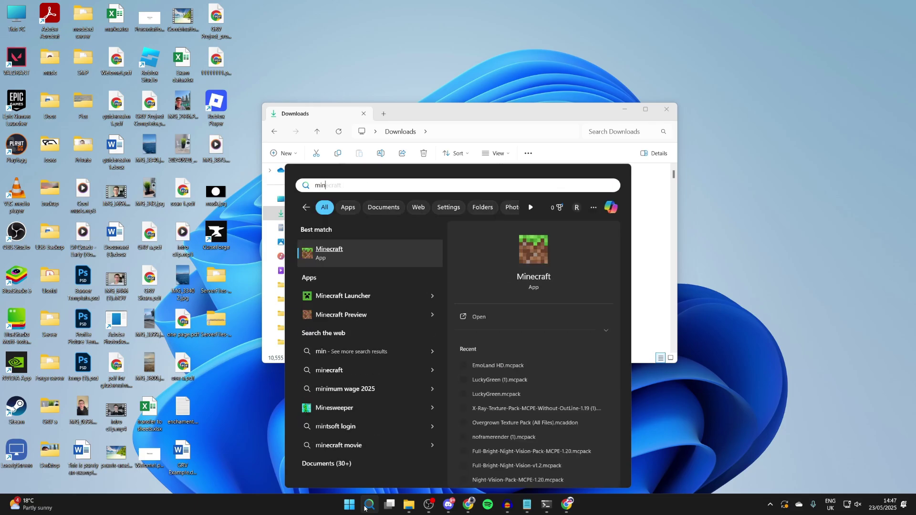
pyautogui.press('Down')
pyautogui.press('Return')
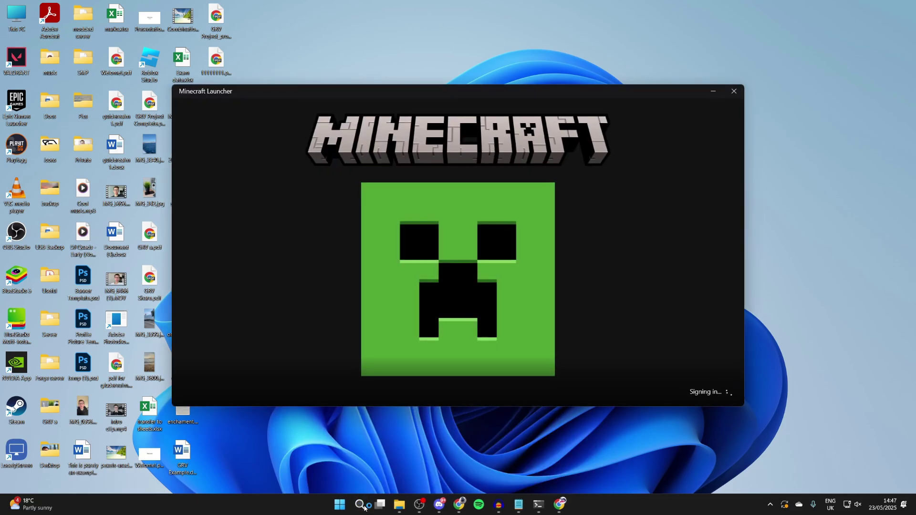
pyautogui.click(291, 93)
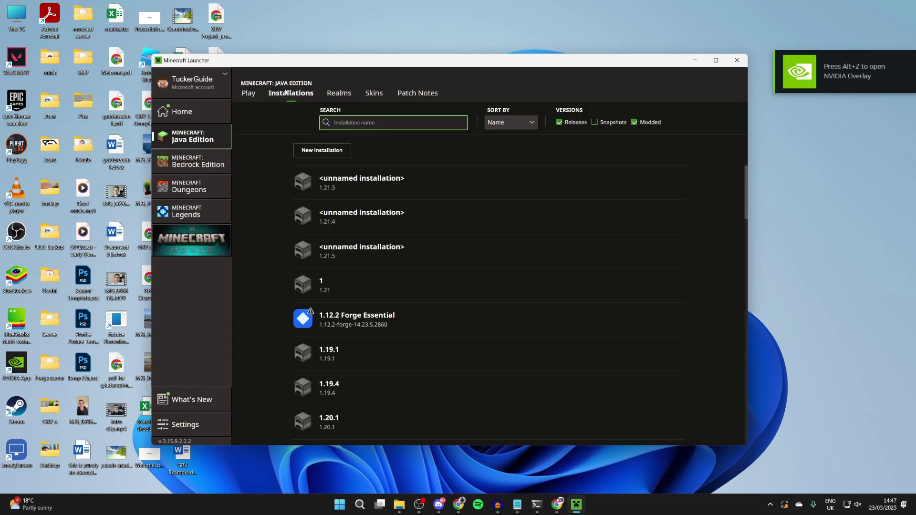
pyautogui.scroll(-5, 353, 236)
pyautogui.scroll(-10, 353, 236)
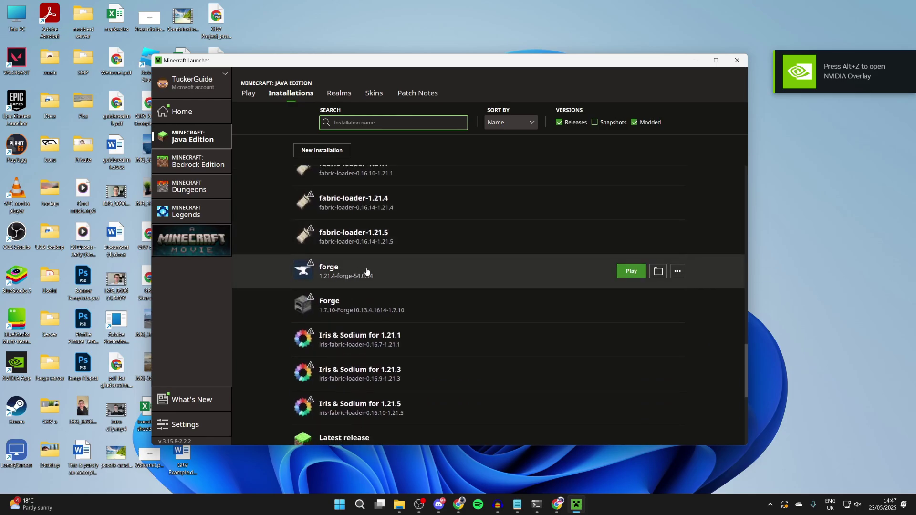
pyautogui.click(657, 272)
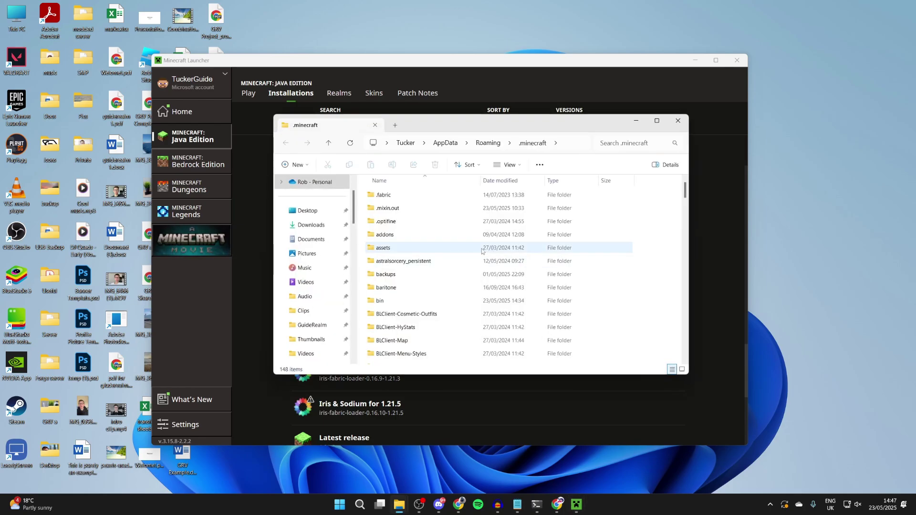
# Open the mods folder and drag the forge installer jar into it from Downloads
pyautogui.scroll(-13, 471, 249)
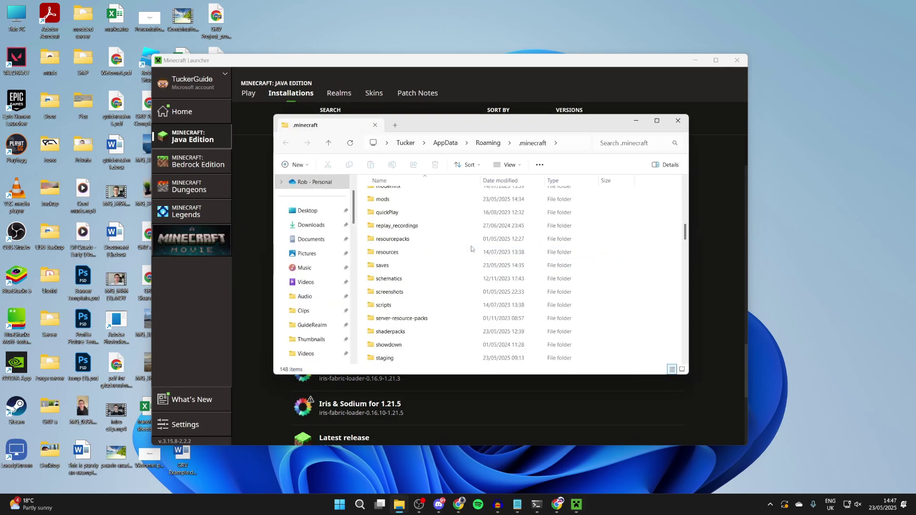
pyautogui.scroll(4, 457, 257)
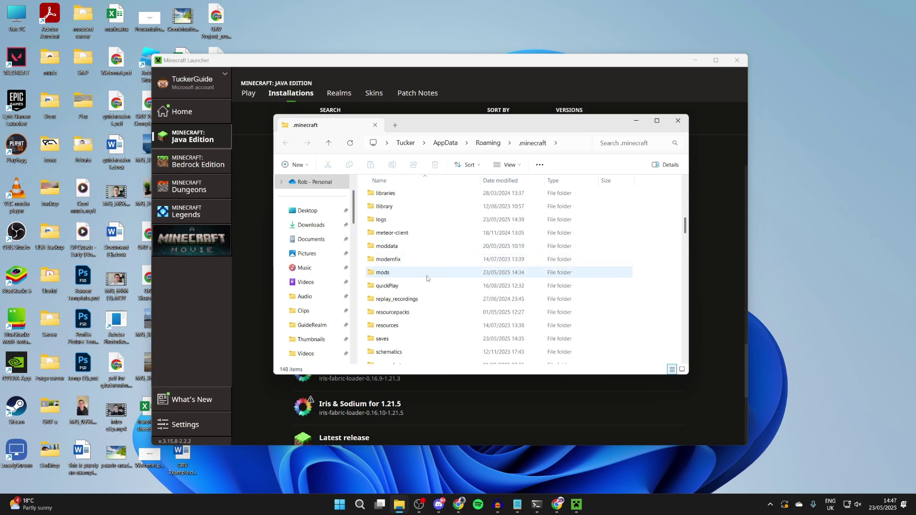
pyautogui.doubleClick(398, 274)
pyautogui.moveTo(399, 504)
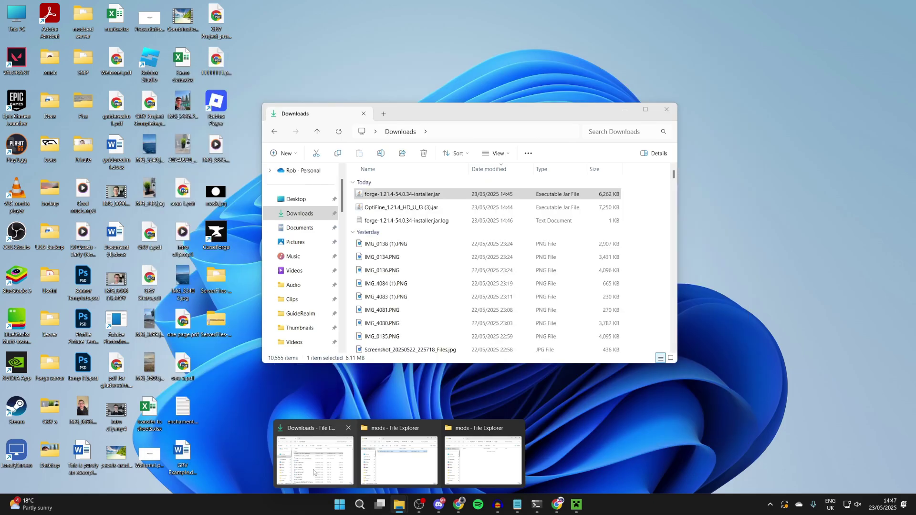
pyautogui.click(314, 472)
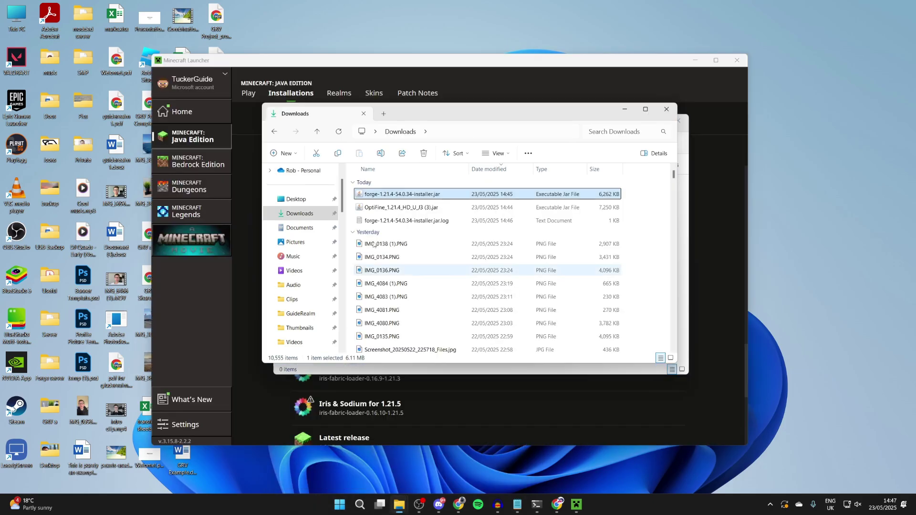
pyautogui.moveTo(436, 119); pyautogui.dragTo(649, 139)
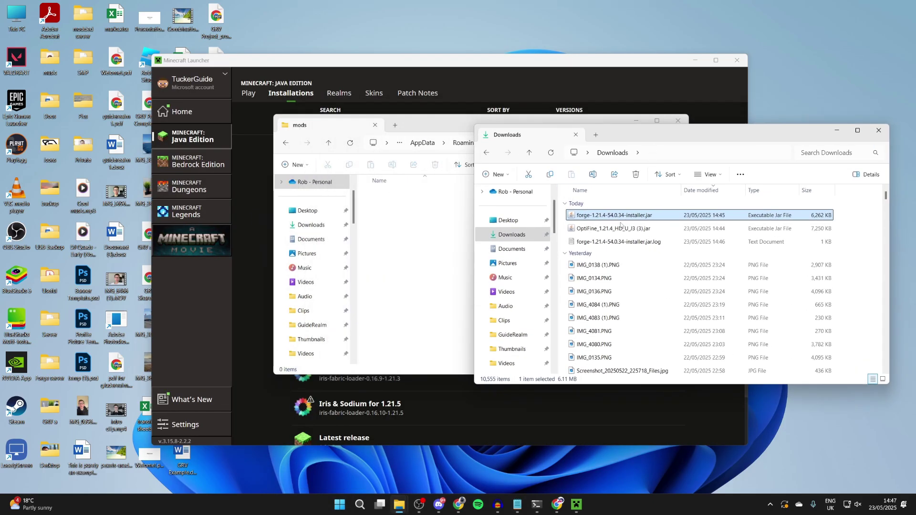
pyautogui.moveTo(615, 216)
pyautogui.mouseDown()
pyautogui.moveTo(362, 188)
pyautogui.moveTo(381, 201)
pyautogui.mouseUp()
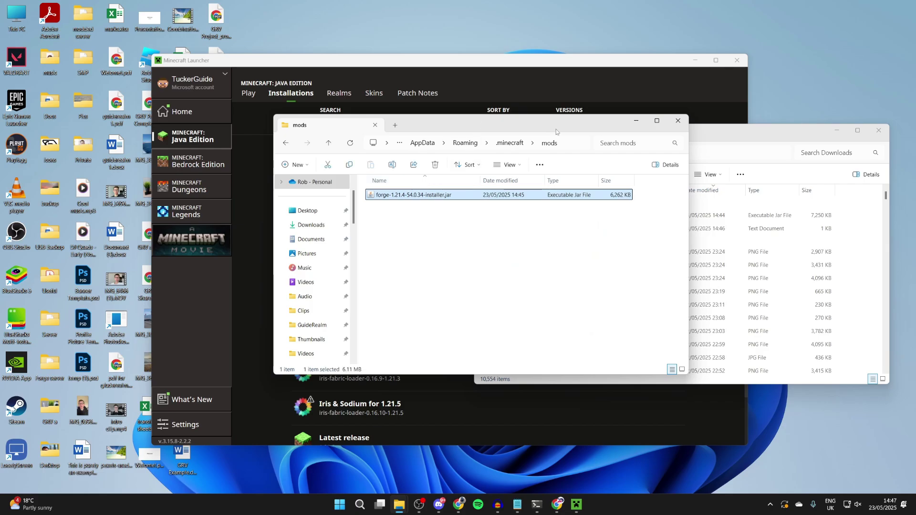
# Play the forge 1.21.4 installation, accept the mod risk warning, and open Video Settings
pyautogui.click(501, 60)
pyautogui.moveTo(377, 267)
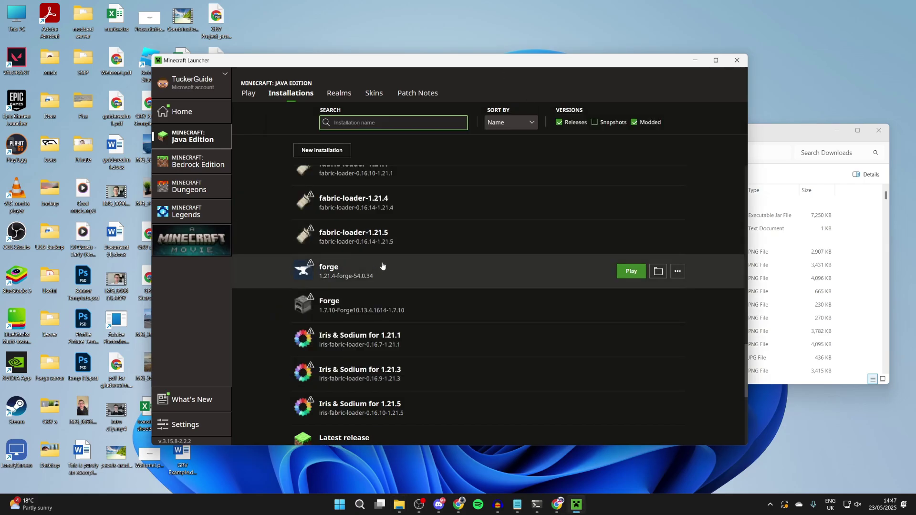
pyautogui.click(631, 271)
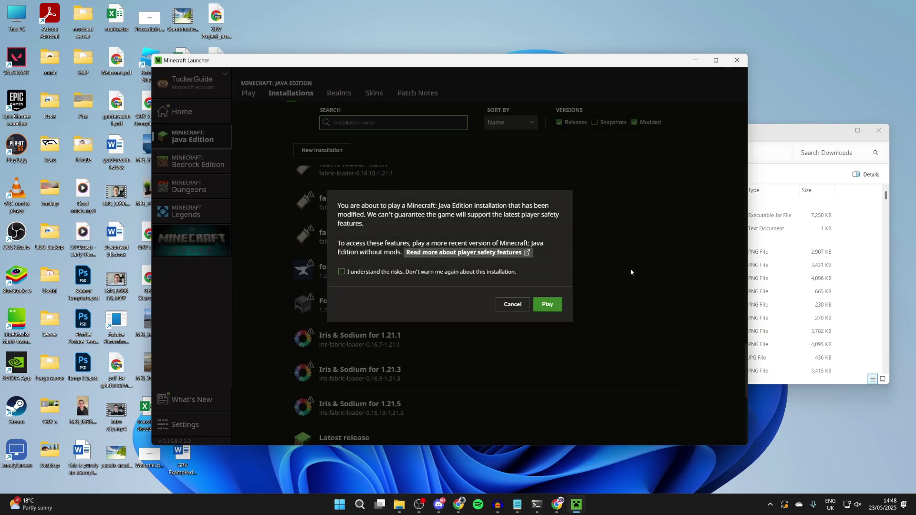
pyautogui.click(417, 273)
pyautogui.click(560, 310)
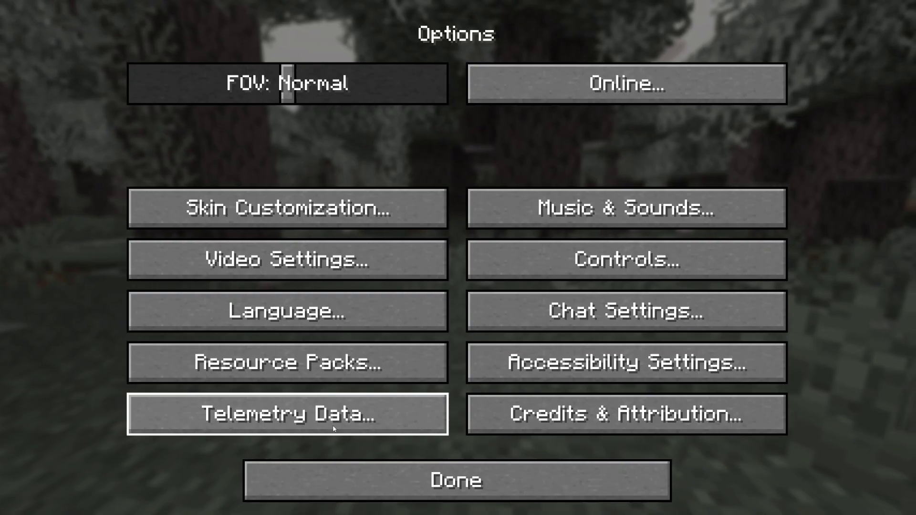
pyautogui.click(300, 248)
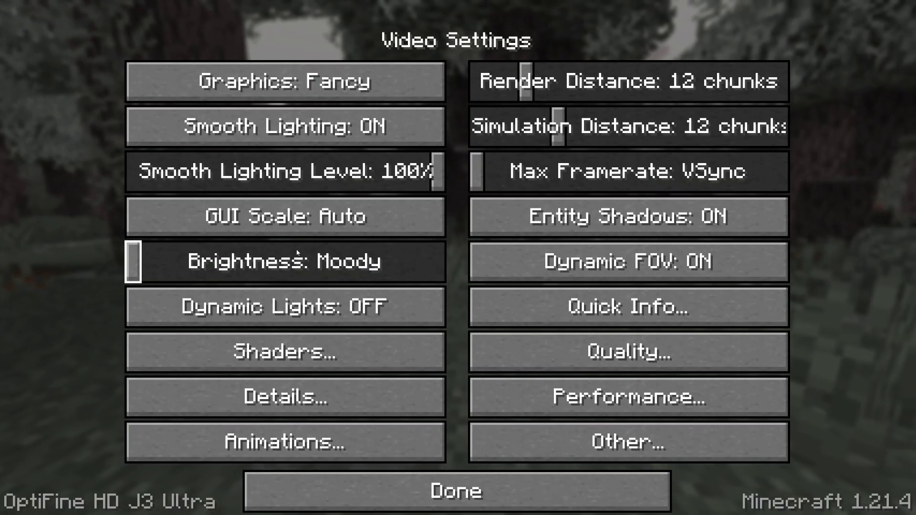